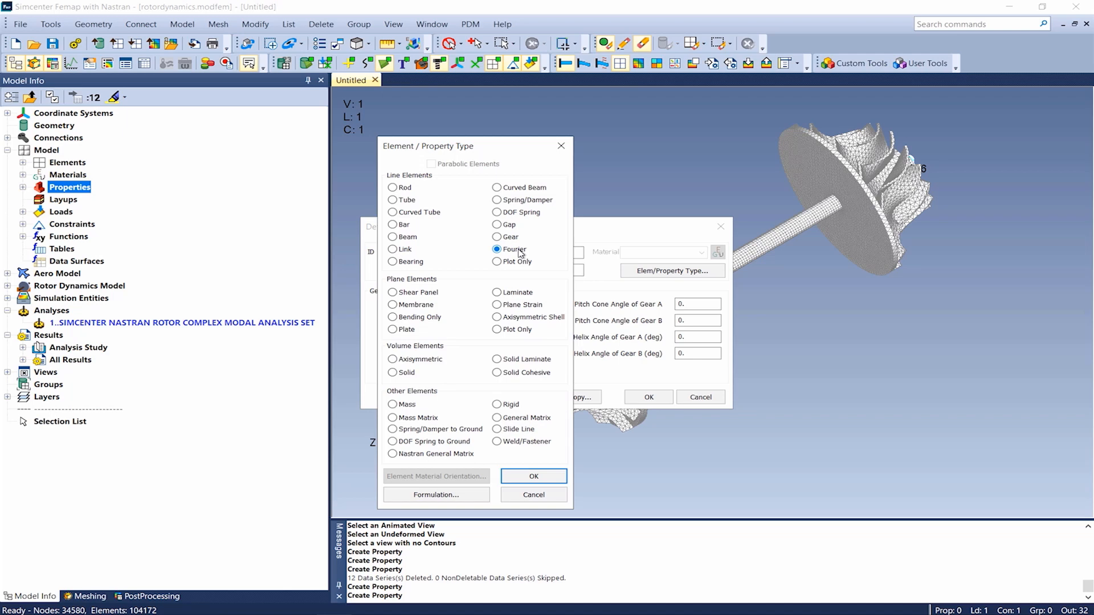
# - Examine the property definition for the Bearing element type, including its stiffness, damping and mass matrix entries, without creating a property
pyautogui.click(423, 264)
pyautogui.click(525, 476)
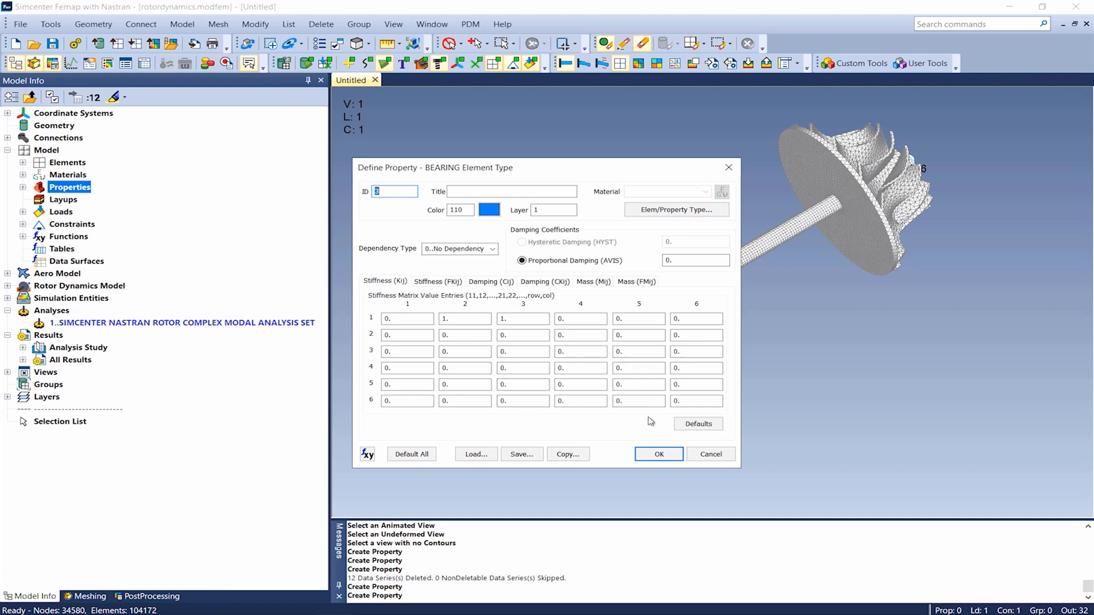
pyautogui.click(710, 454)
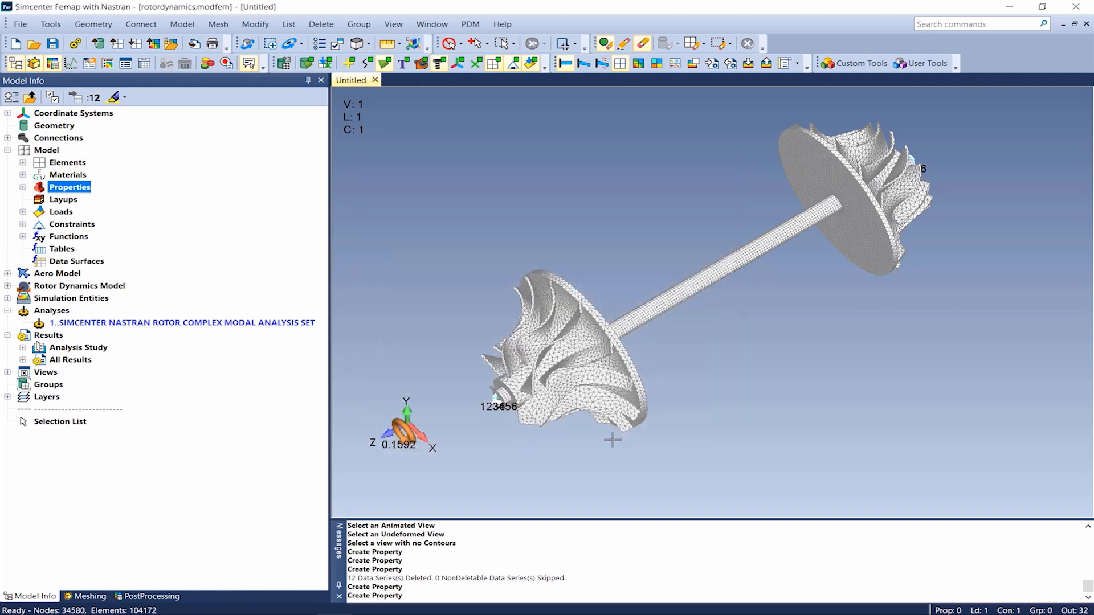
# - Expand the Rotor Dynamics Model branch and review the rotor dynamics analysis types available for a new analysis set, leaving without creating one
pyautogui.click(8, 286)
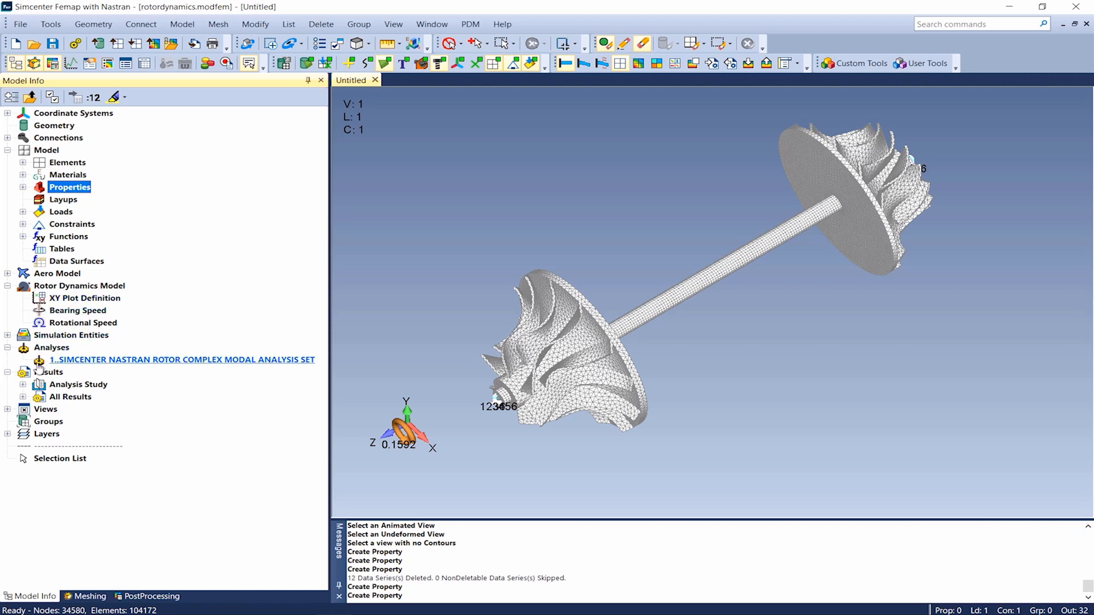
pyautogui.rightClick(60, 361)
pyautogui.click(91, 367)
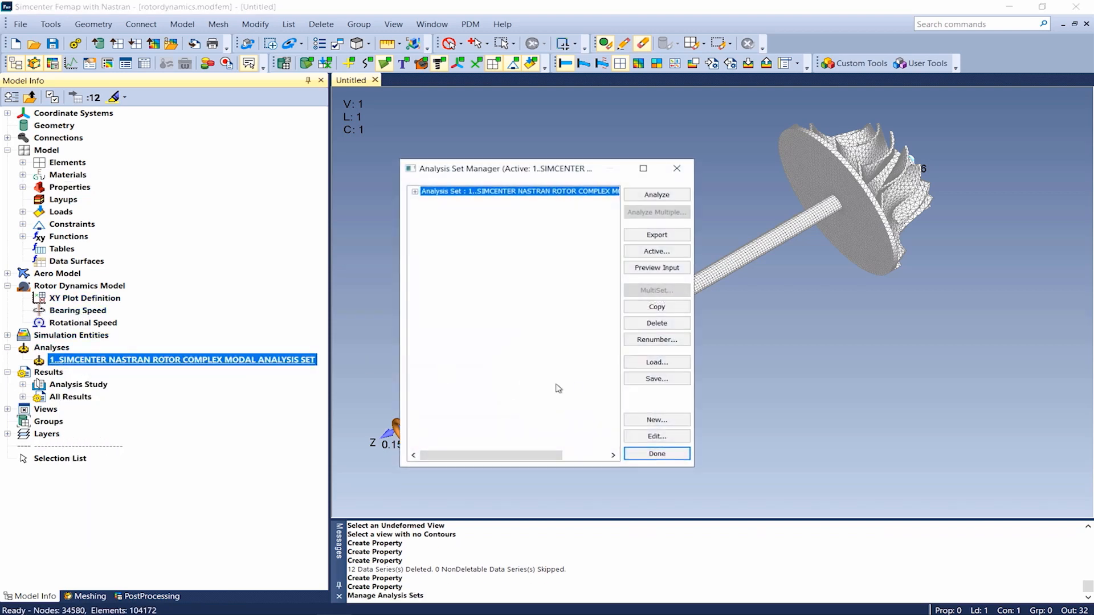
pyautogui.click(650, 420)
pyautogui.click(648, 486)
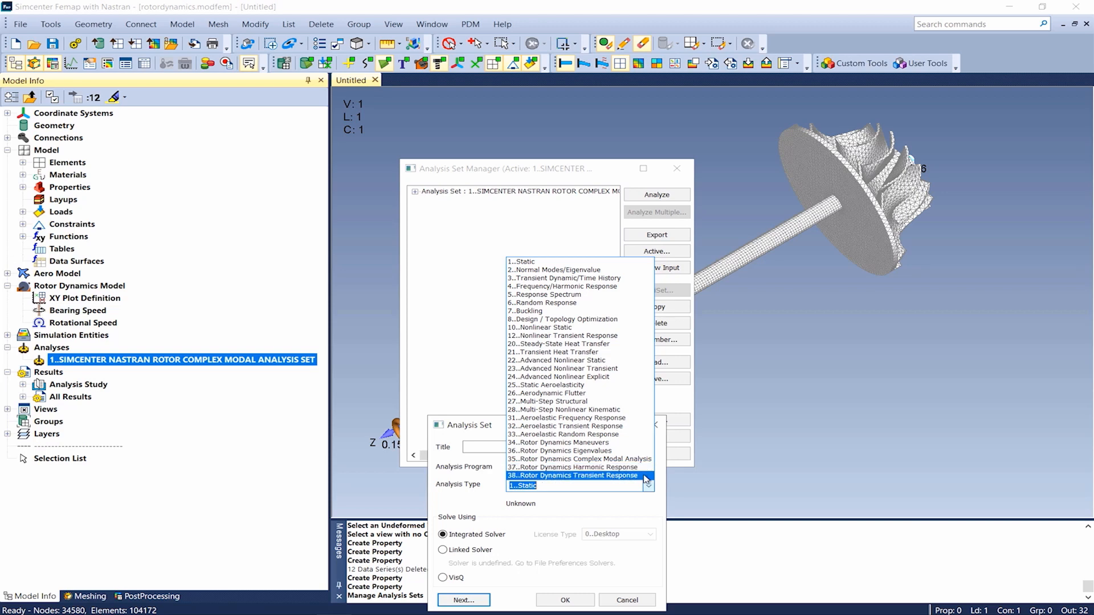
pyautogui.click(615, 606)
pyautogui.click(614, 602)
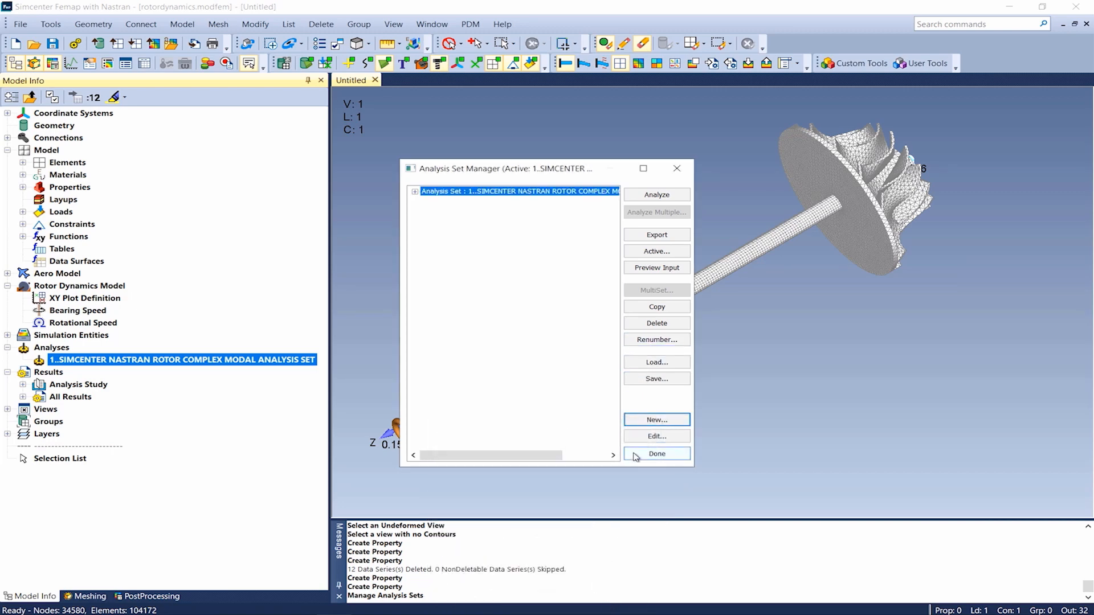
pyautogui.click(658, 454)
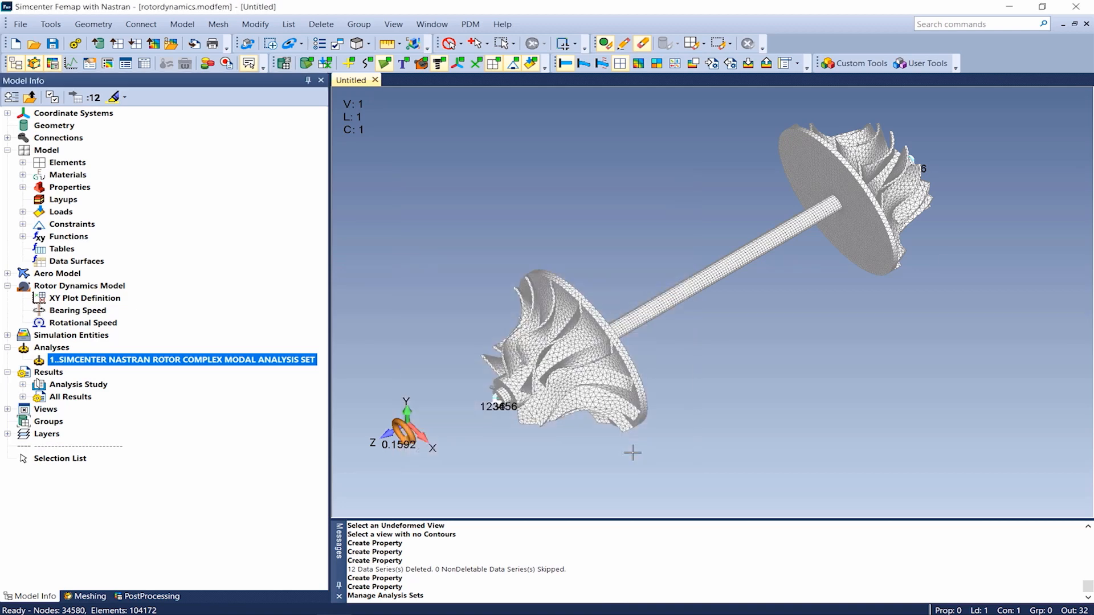
# - Review the Nastran rotor dynamics options, speed variation types and rotor assembly selection of the rotor complex modal analysis set, leaving them unedited
pyautogui.rightClick(46, 362)
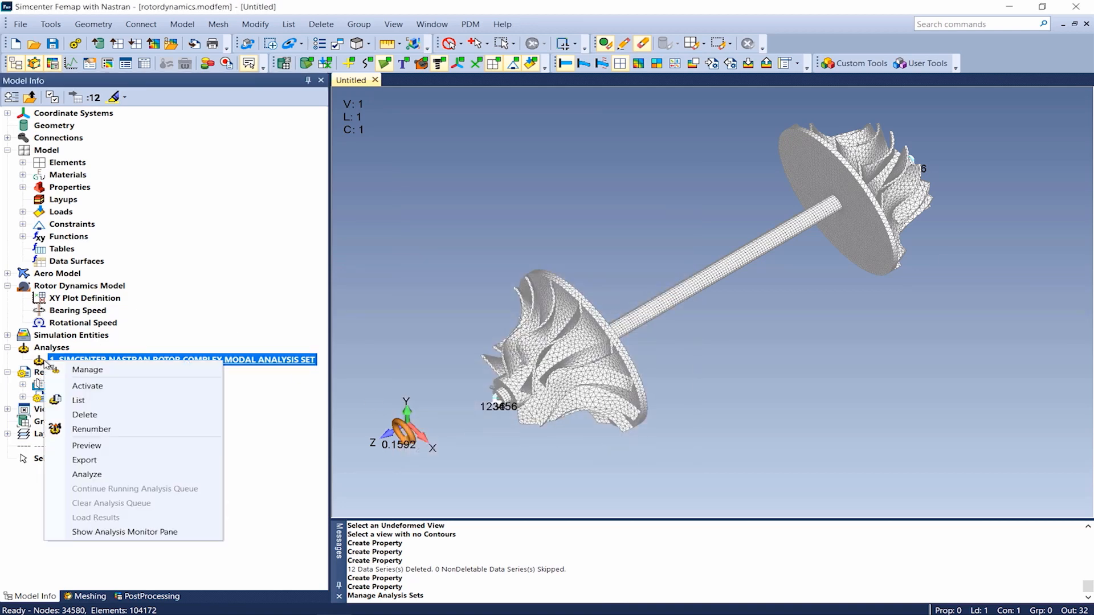
pyautogui.click(71, 370)
pyautogui.click(415, 191)
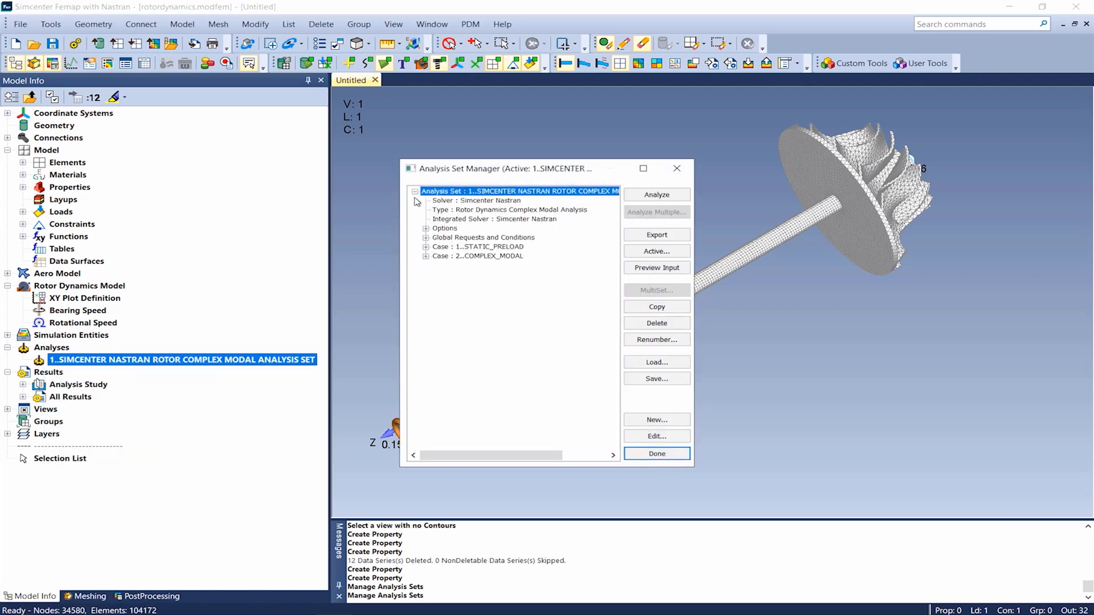
pyautogui.click(426, 229)
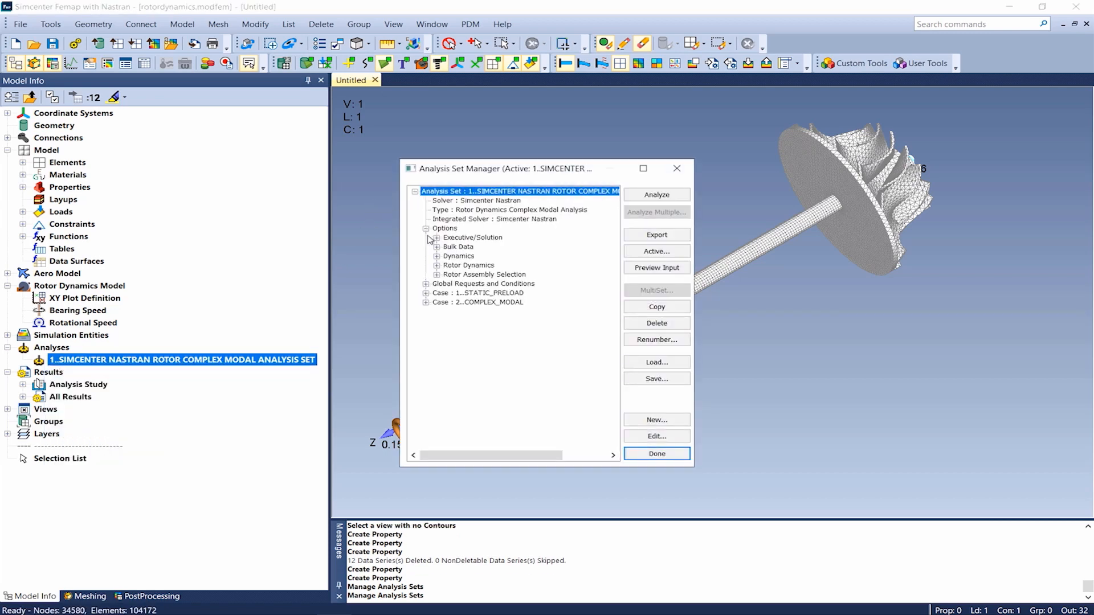
pyautogui.click(436, 265)
pyautogui.doubleClick(467, 274)
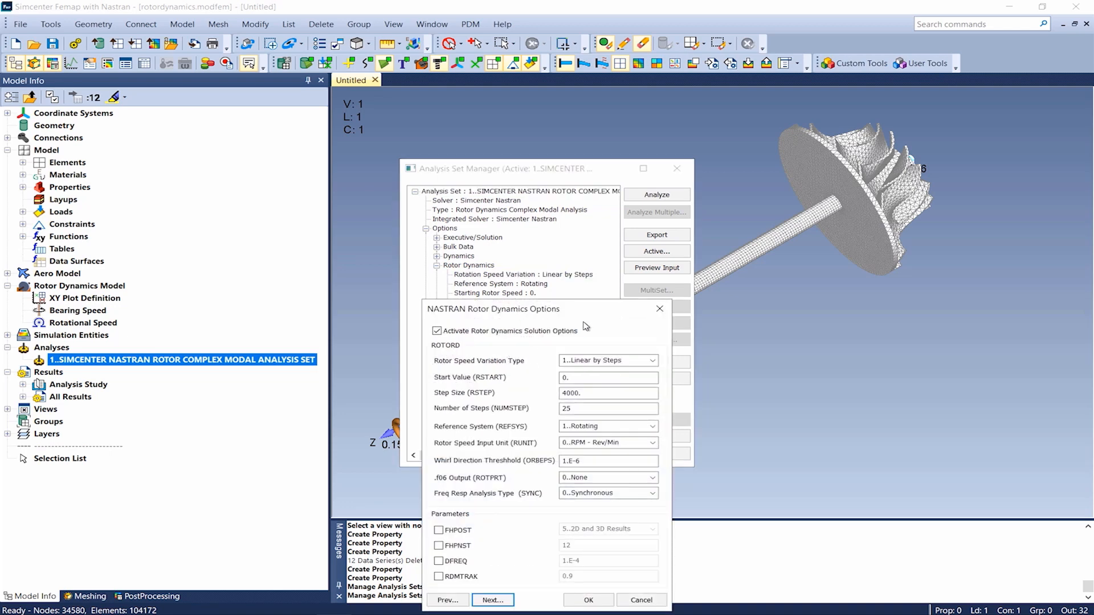
pyautogui.click(652, 361)
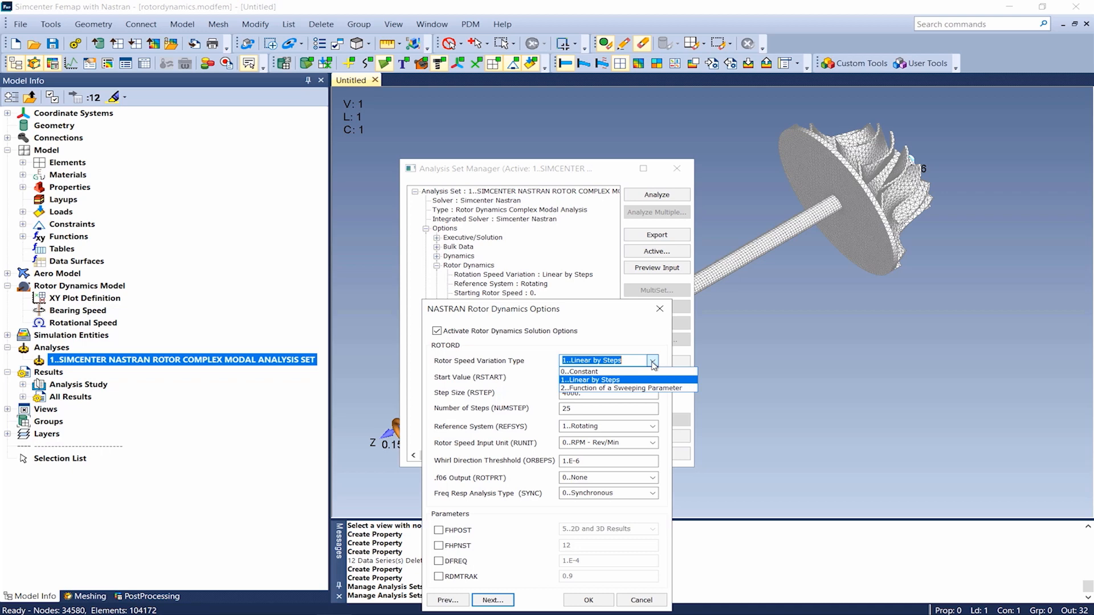
pyautogui.click(653, 360)
pyautogui.click(496, 602)
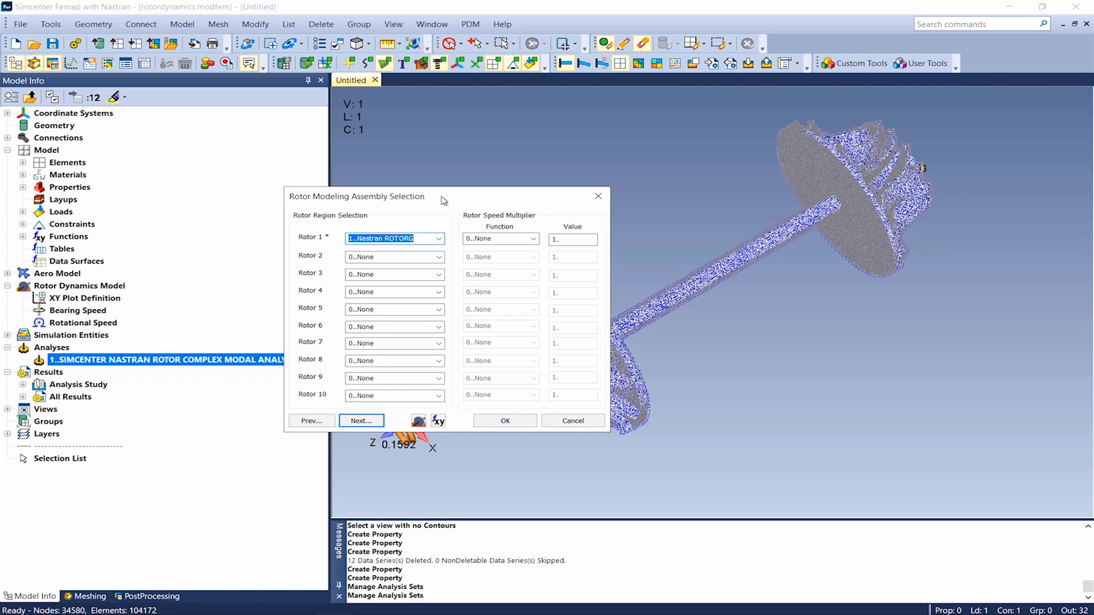
pyautogui.click(560, 423)
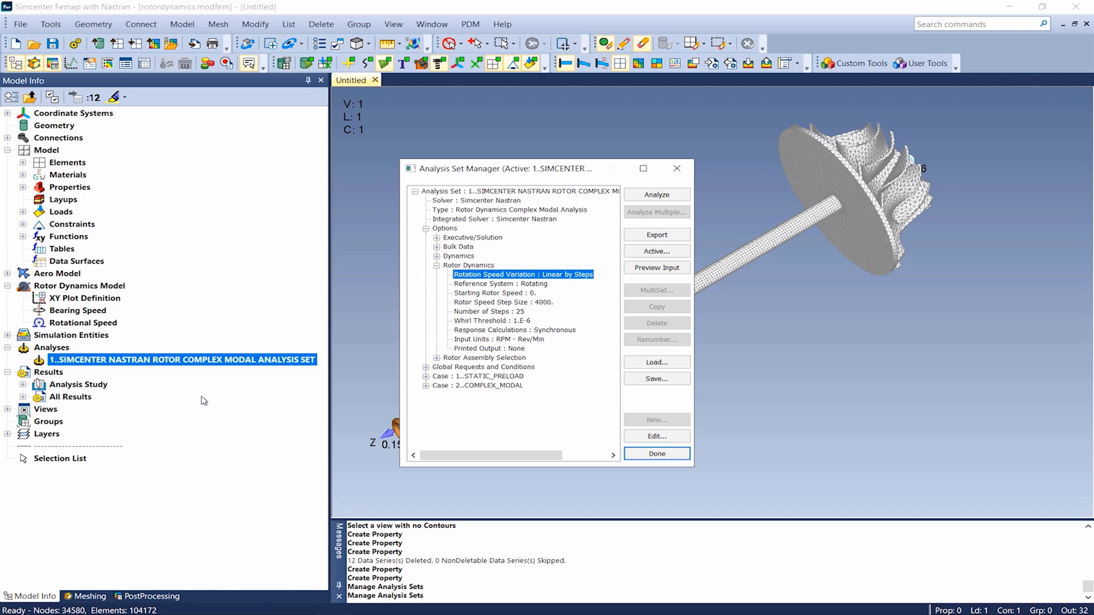
# - Expand the All Results list and look through the output sets by rotation speed
pyautogui.click(23, 398)
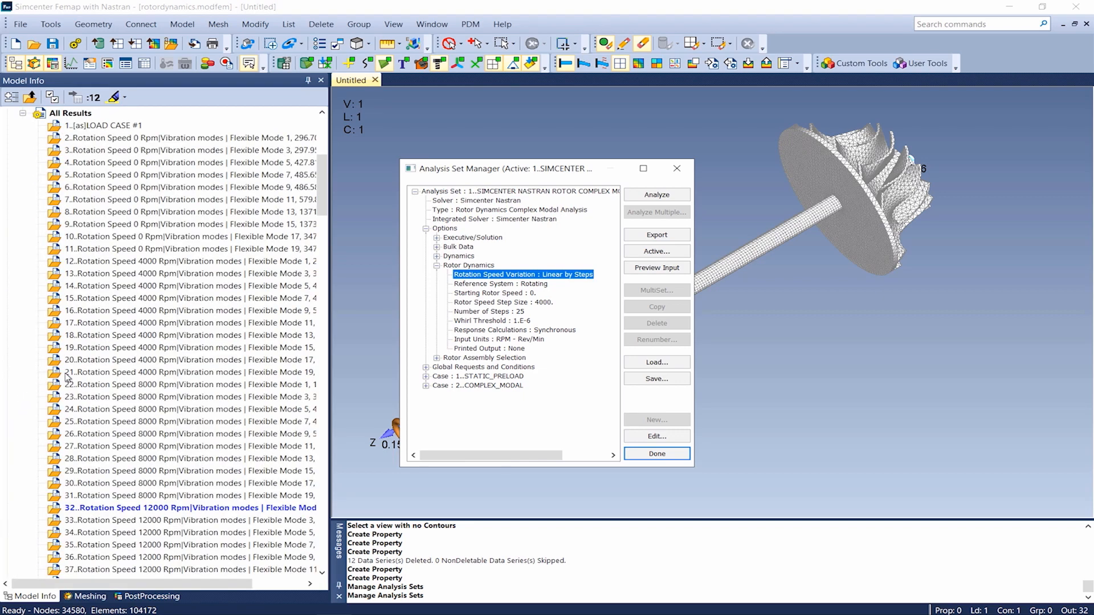
pyautogui.scroll(8, 162, 447)
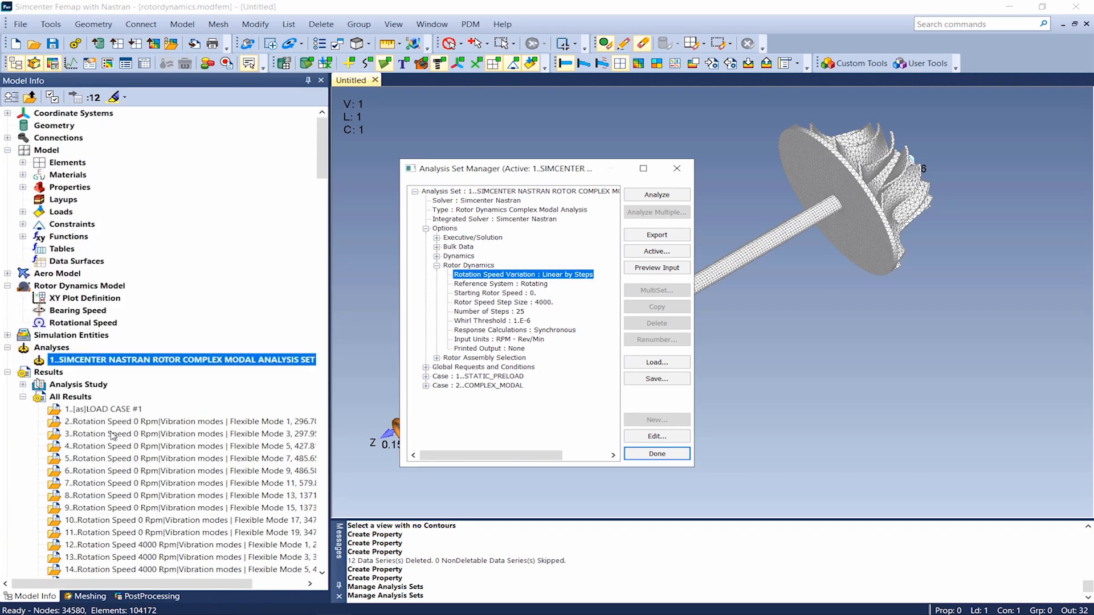
# - Chart the 0P_Line, 2P_Line-Rotating and EigenFrequency functions 7 to 16 against rotation speed as a Campbell diagram, and close the chart
pyautogui.click(23, 237)
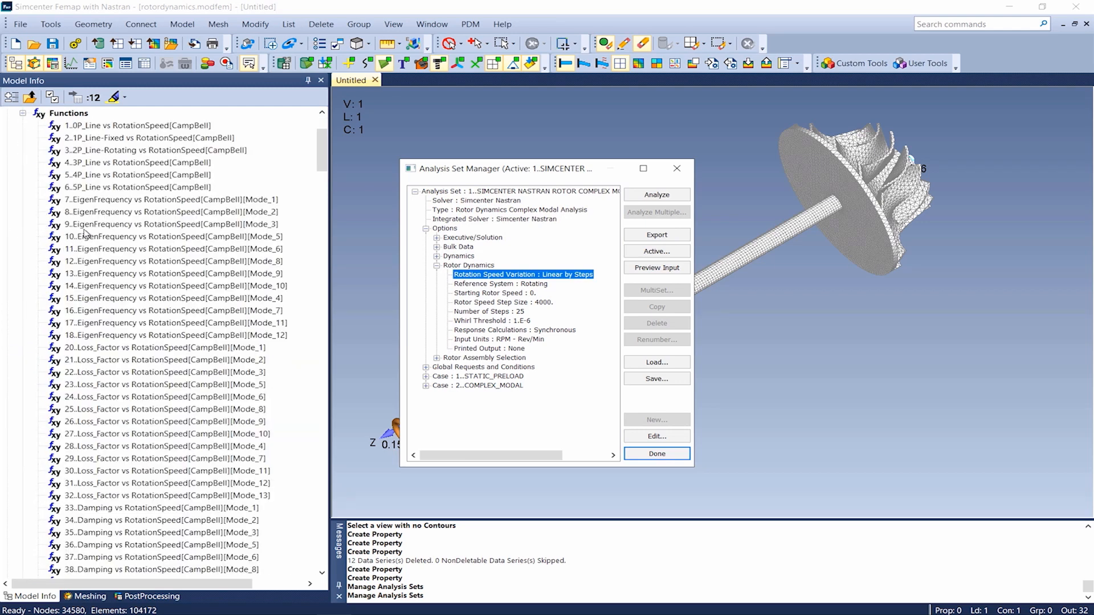
pyautogui.click(90, 200)
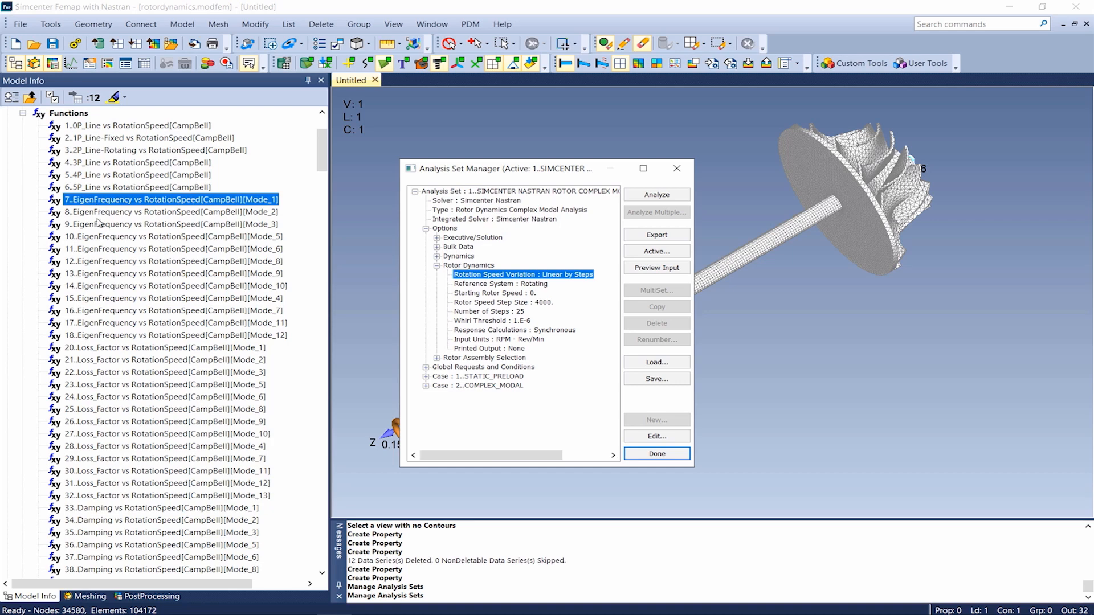
pyautogui.keyDown('shift'); pyautogui.click(114, 312); pyautogui.keyUp('shift')
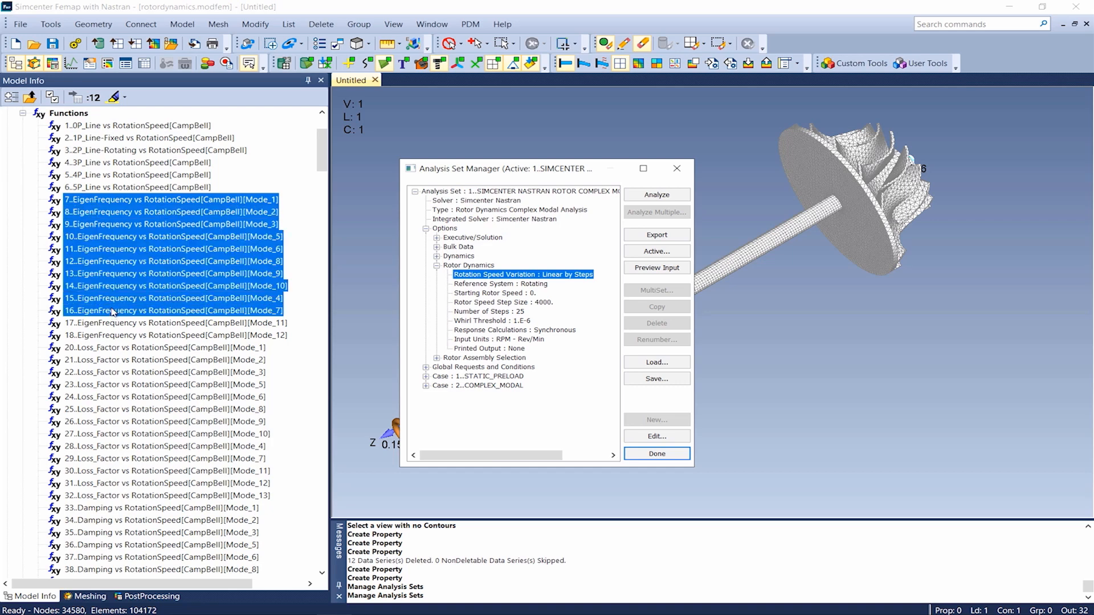
pyautogui.keyDown('ctrl'); pyautogui.click(126, 128); pyautogui.keyUp('ctrl')
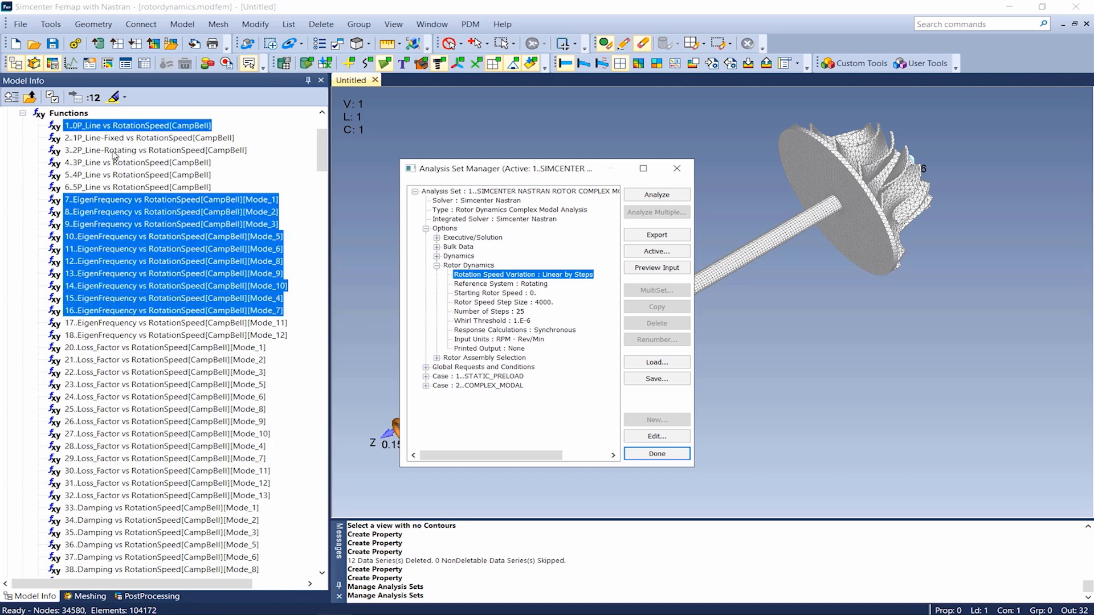
pyautogui.keyDown('ctrl'); pyautogui.click(115, 152); pyautogui.keyUp('ctrl')
pyautogui.rightClick(114, 155)
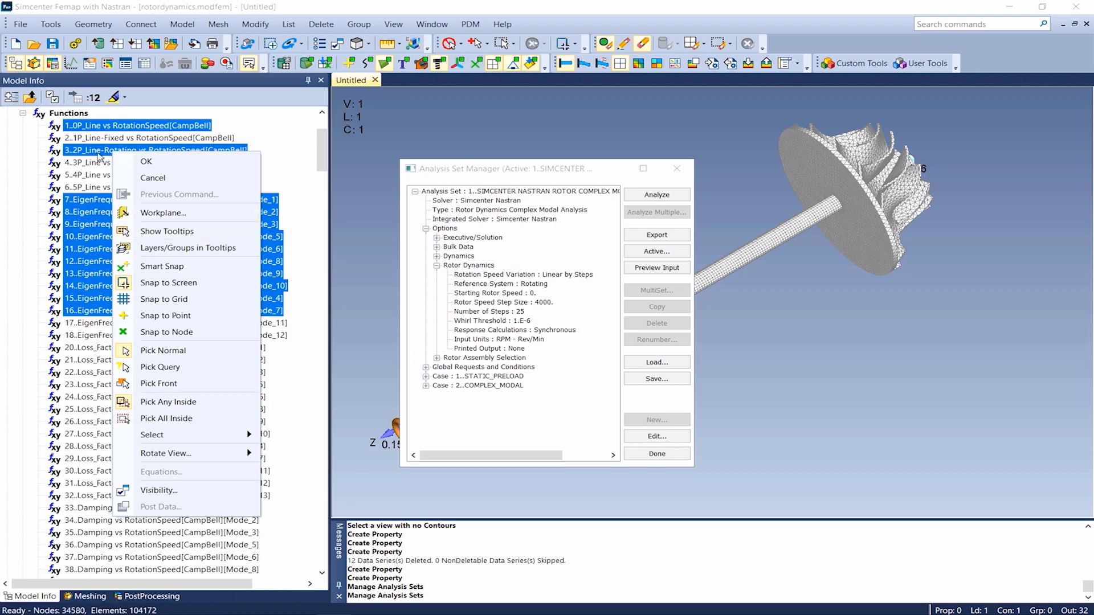
pyautogui.click(656, 455)
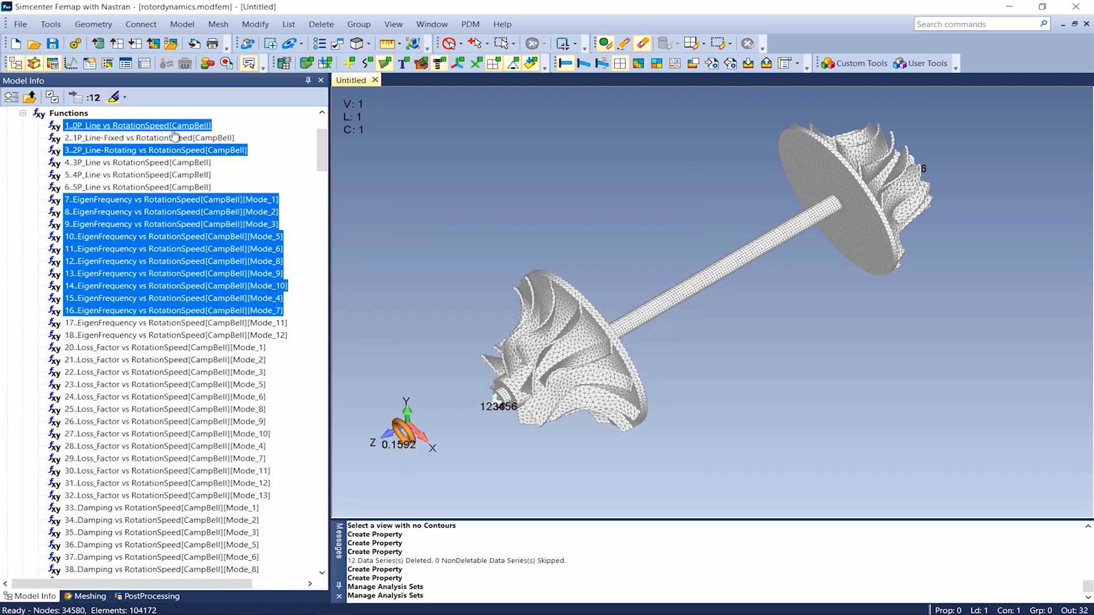
pyautogui.rightClick(166, 127)
pyautogui.click(184, 225)
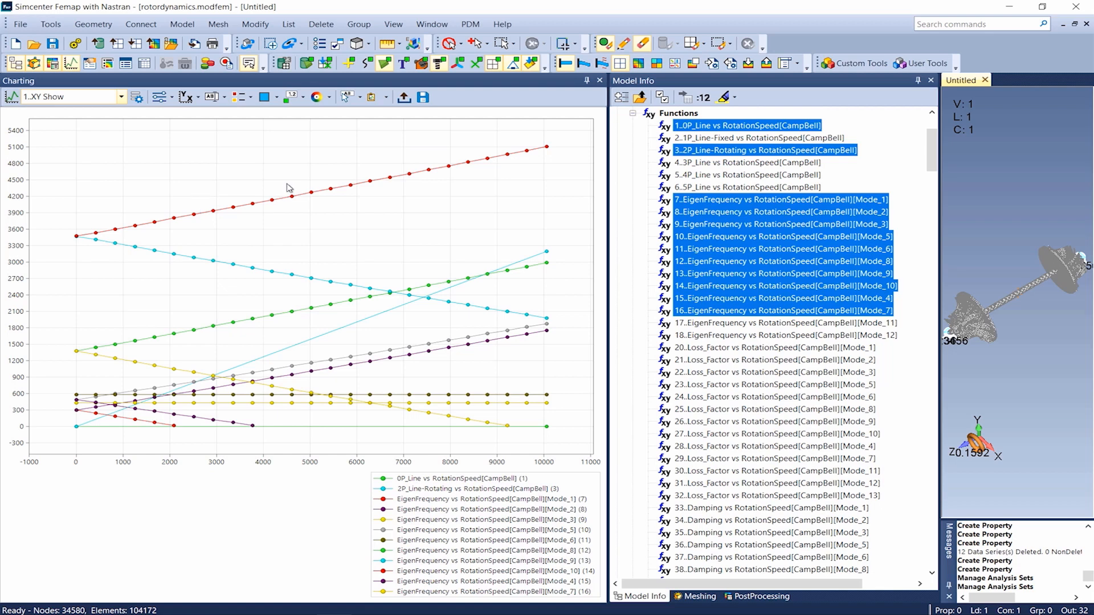
pyautogui.click(599, 80)
# - Activate output set 32, Rotation Speed 12000 Rpm Flexible Mode 1, and display it as an animated contour plot
pyautogui.moveTo(322, 150); pyautogui.dragTo(329, 334)
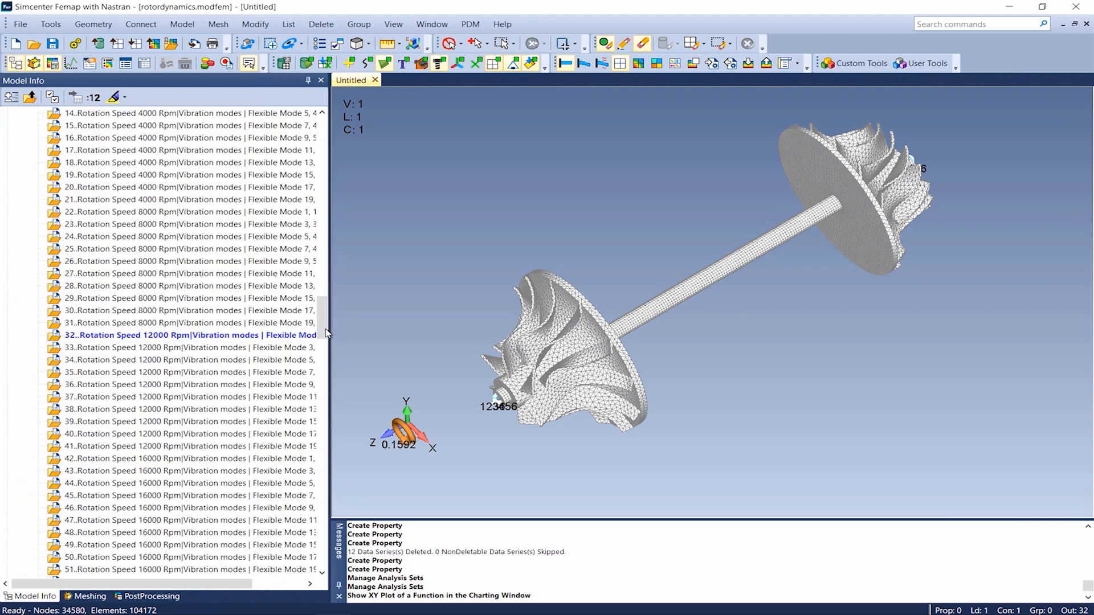
pyautogui.doubleClick(188, 336)
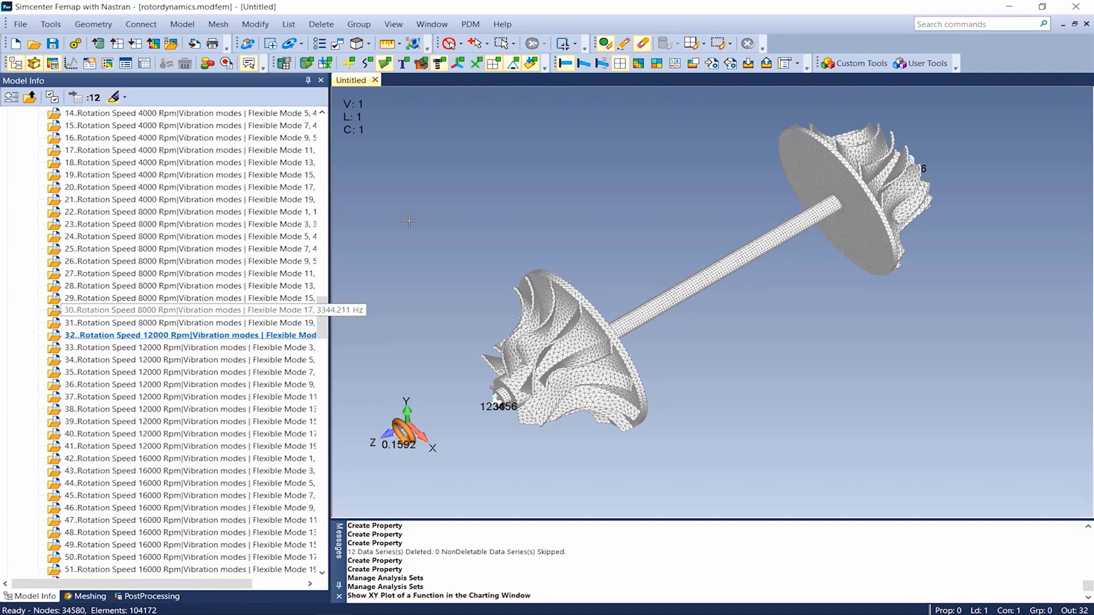
pyautogui.click(641, 67)
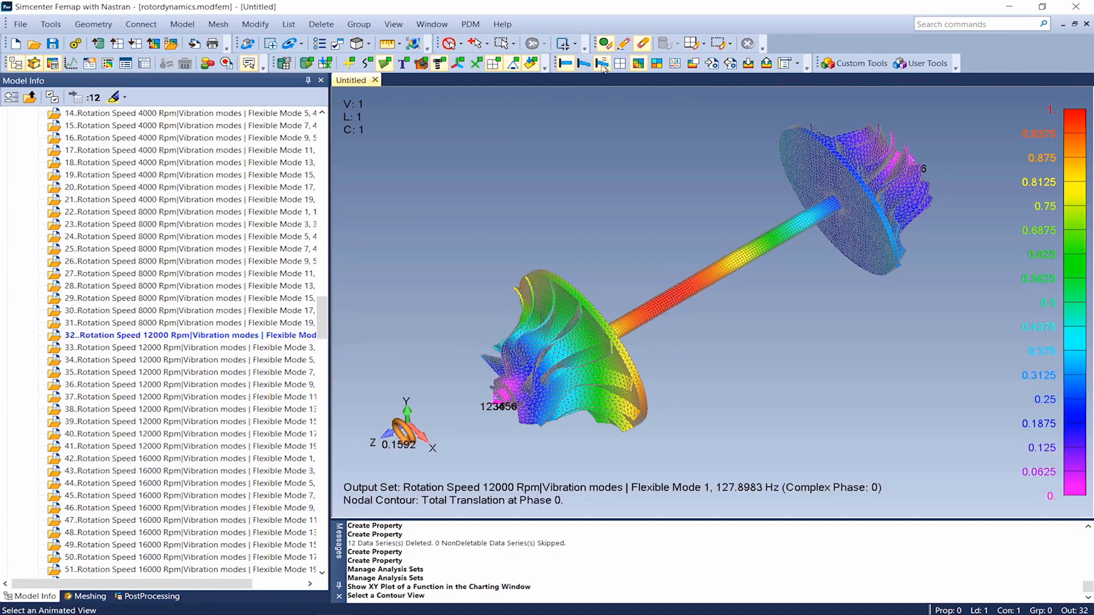
pyautogui.click(609, 66)
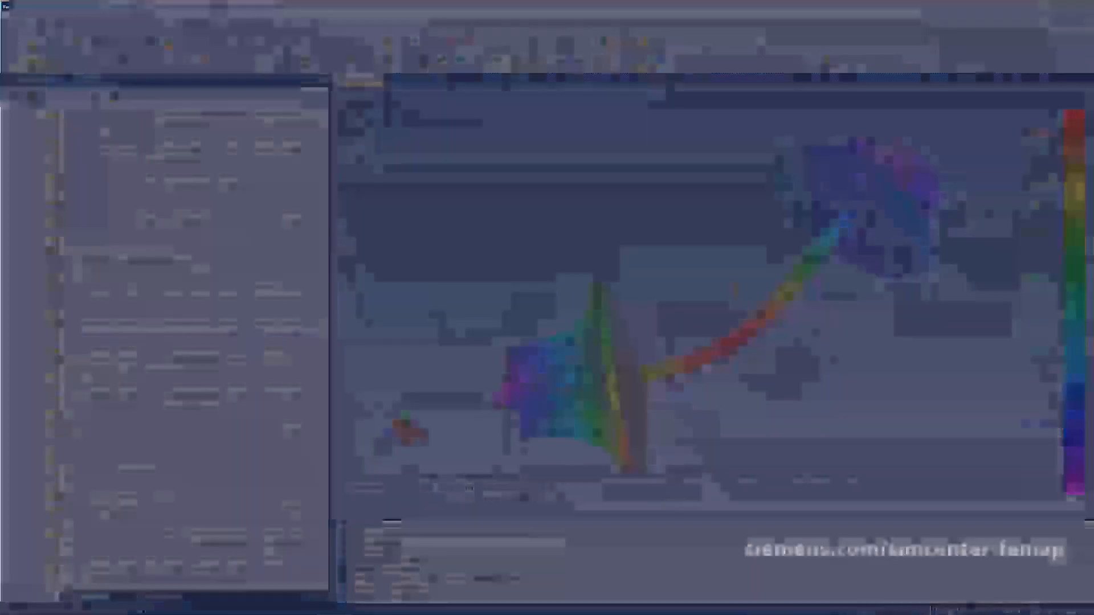